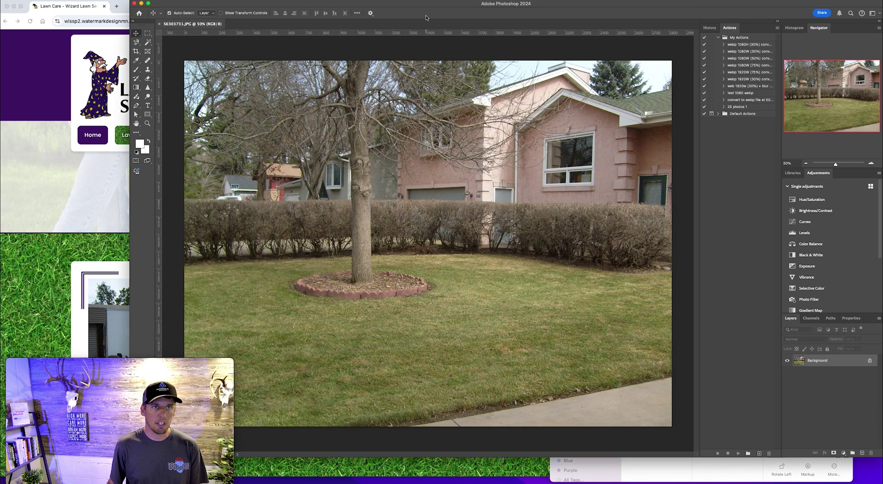
- Activate Photoshop, then bring the Finder window of yard-cleanup JPEGs to the front
click(427, 17)
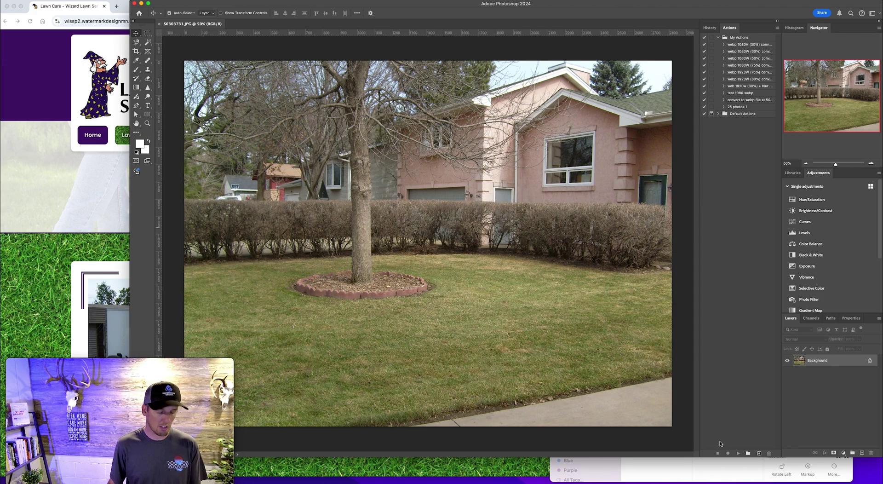
click(731, 469)
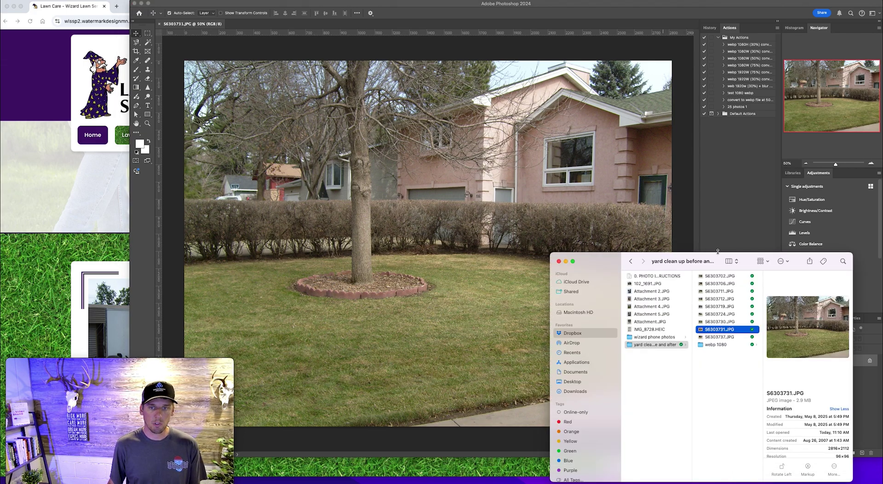
- Preview S6303702.JPG and S6303737.JPG in Finder, then start a new Photoshop action
click(727, 277)
click(726, 337)
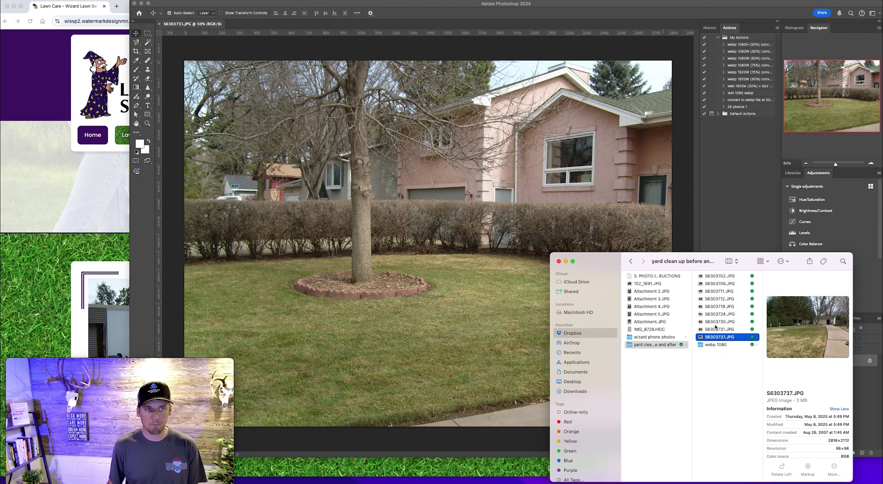
click(486, 55)
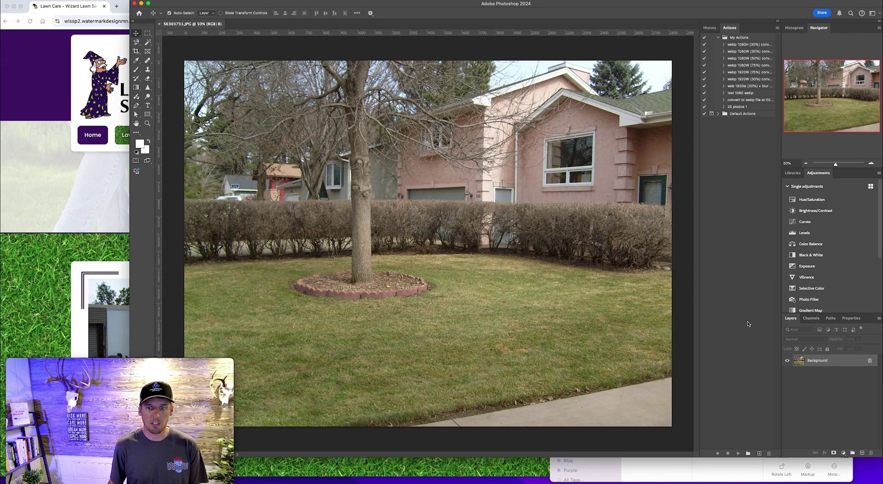
click(760, 454)
text(law)
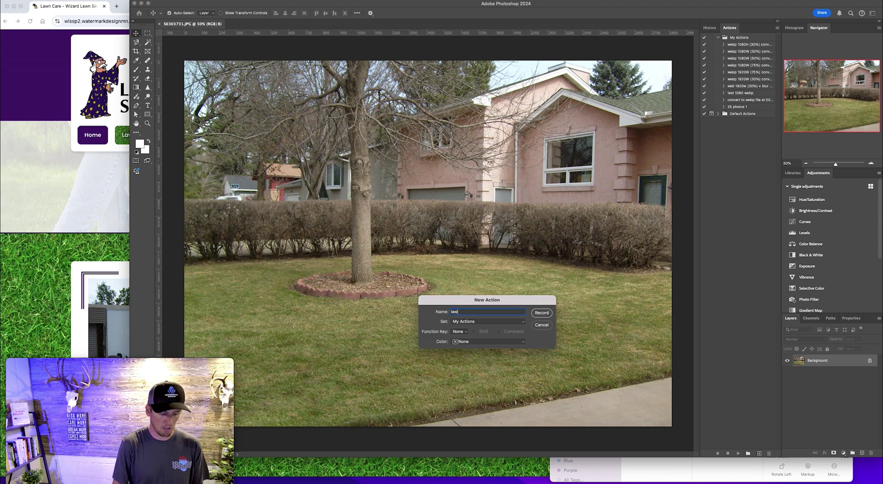
- Name the new action 'lawn care - 1080 webp' in My Actions and begin recording
text(n c)
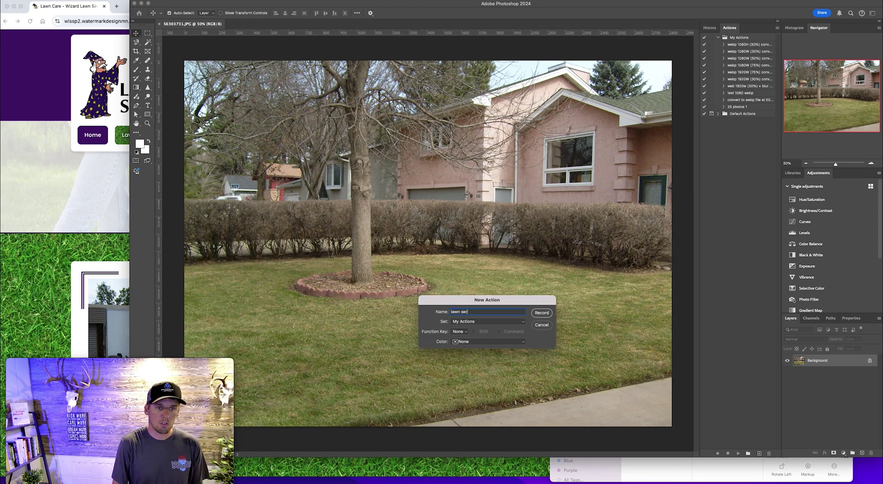
text(are - )
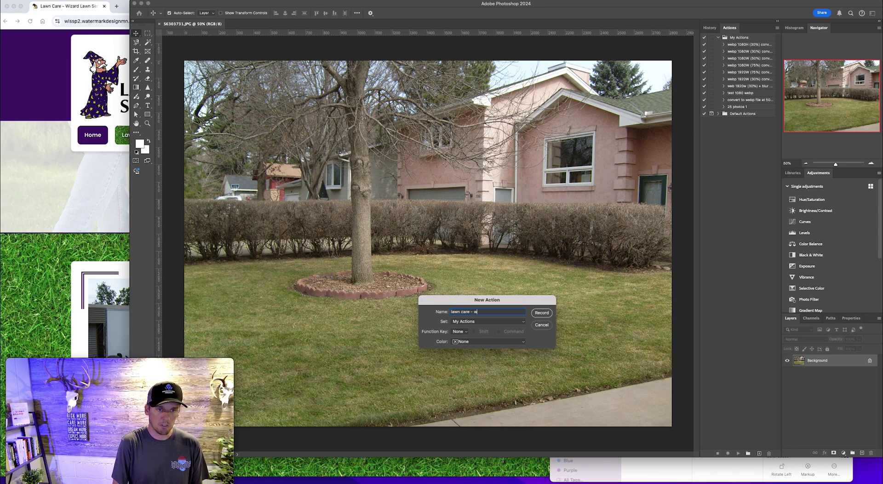
text(1080 webp)
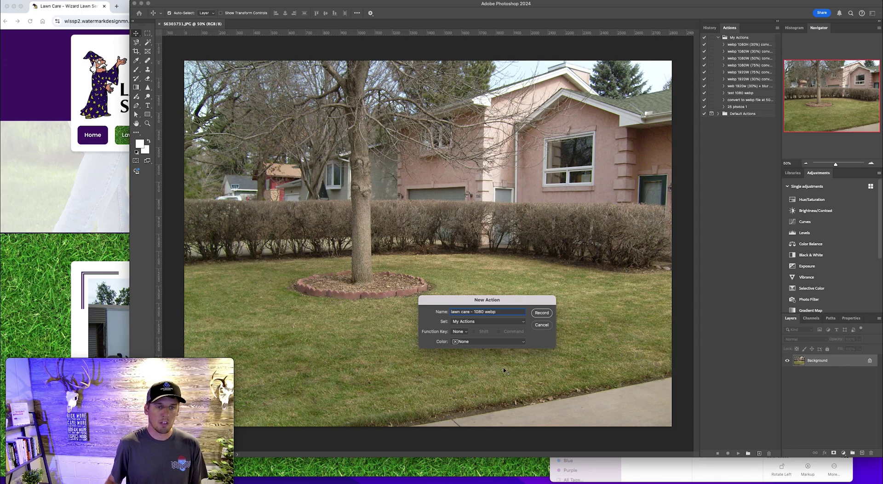
click(541, 313)
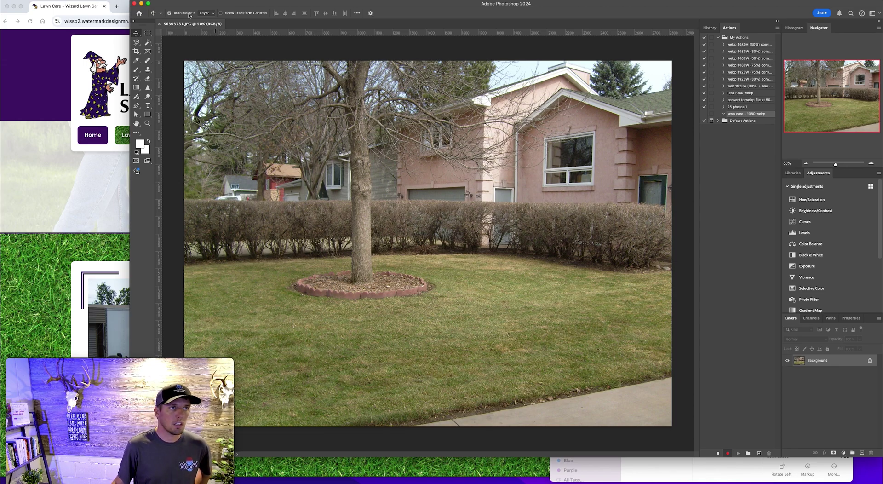
- Resize the open yard photo to 1080 pixels wide with Image Size
click(92, 0)
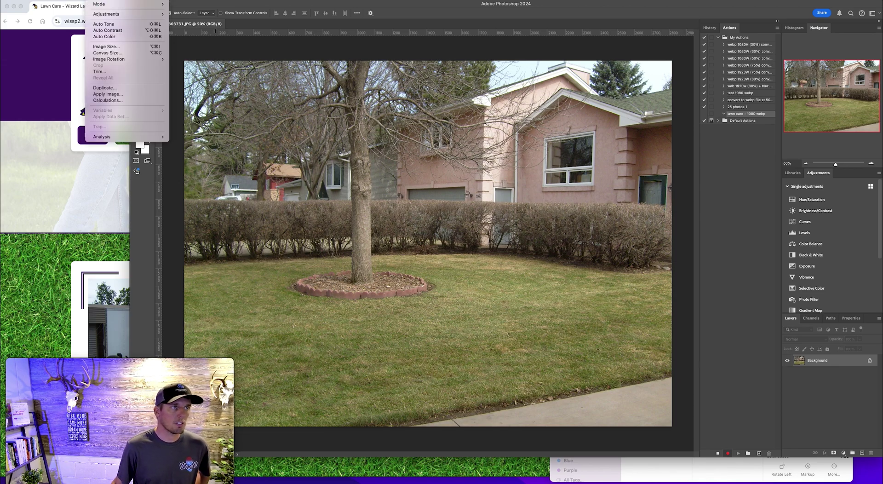
click(126, 46)
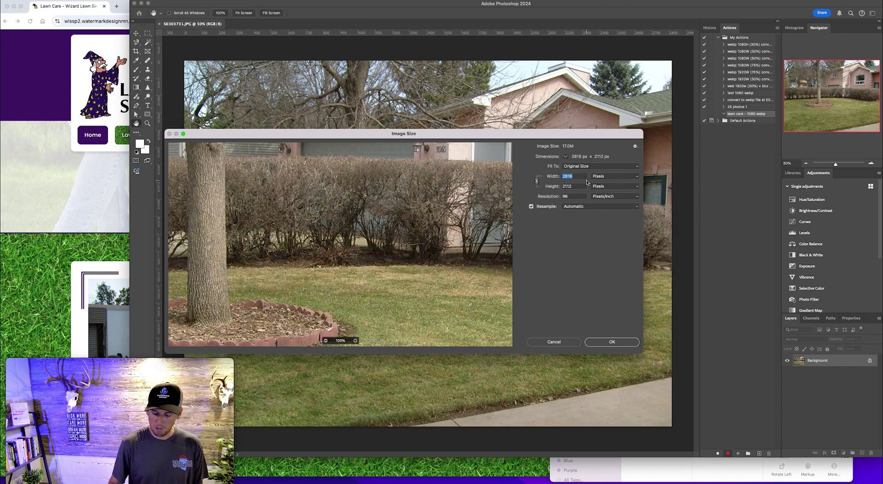
text(1080)
click(624, 344)
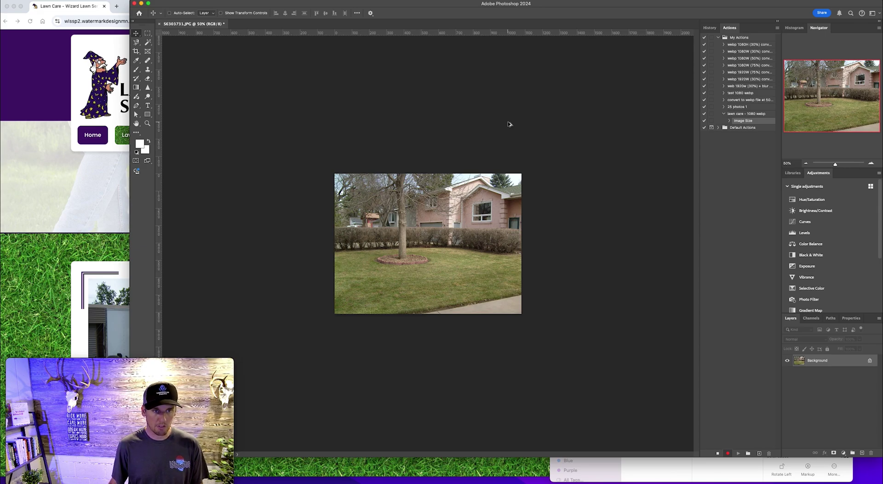
key(super+alt+s)
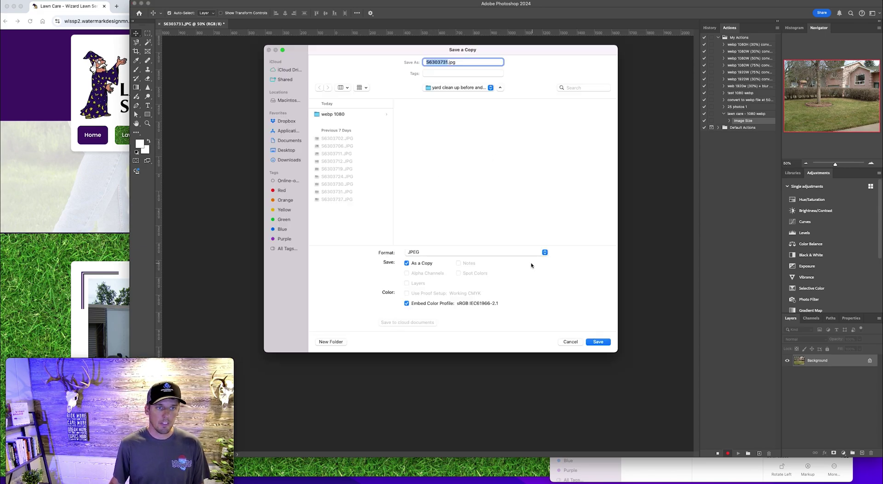
- Save a WebP copy into the webp 1080 folder and stop recording the action
click(529, 252)
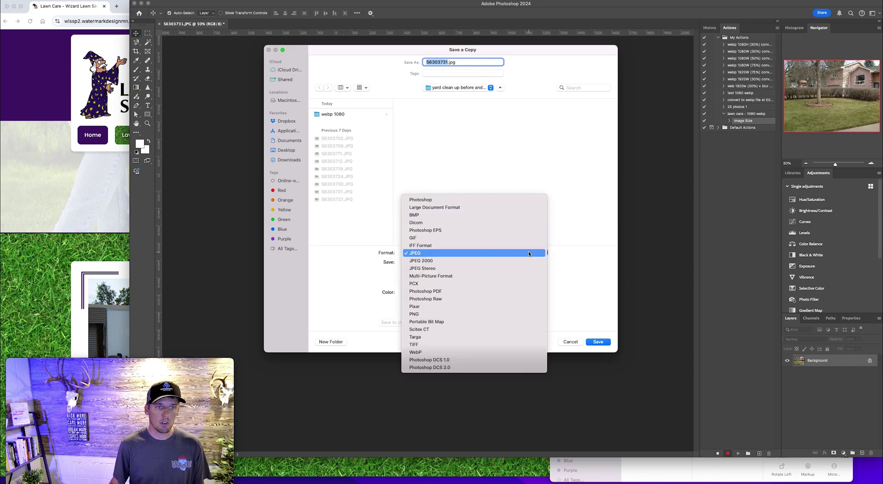
click(491, 352)
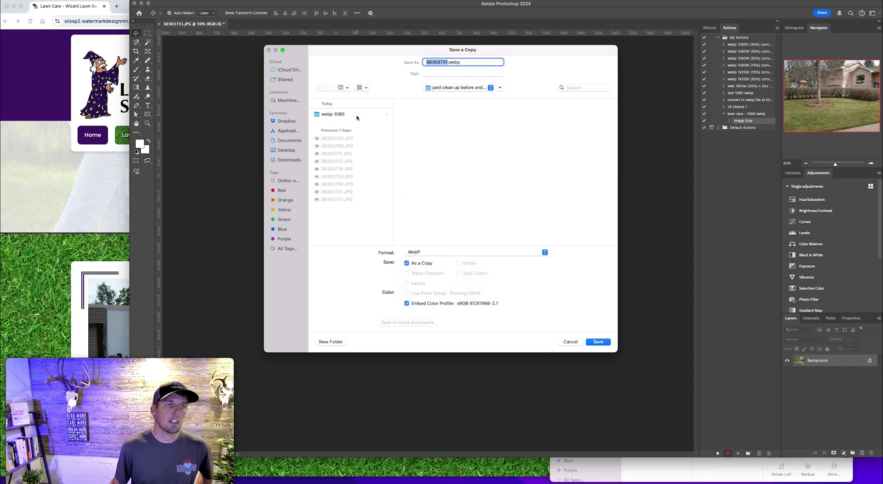
click(333, 115)
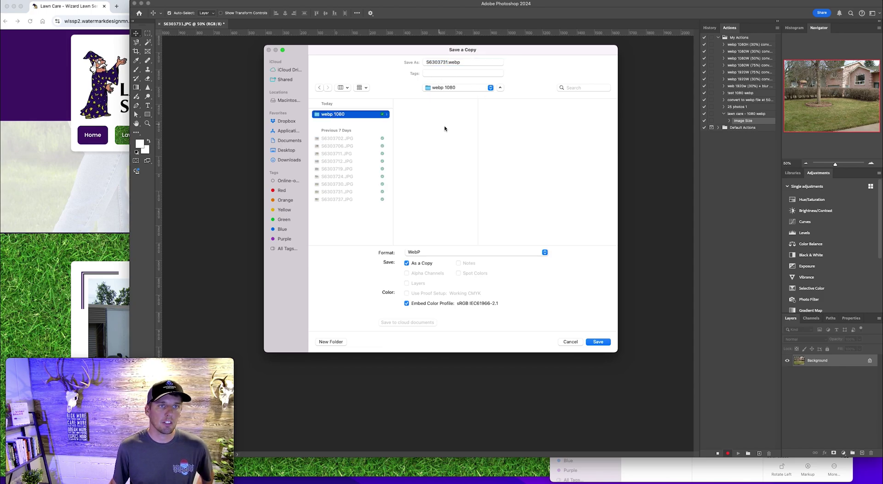
click(598, 342)
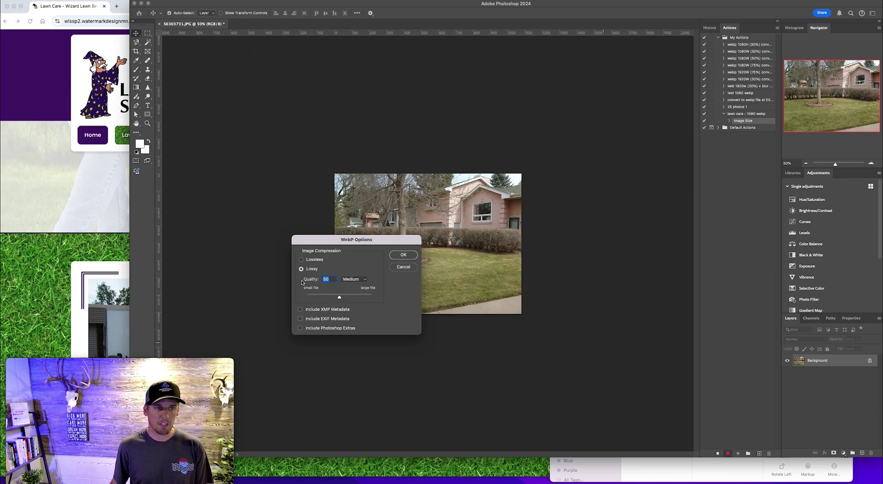
click(403, 255)
click(718, 454)
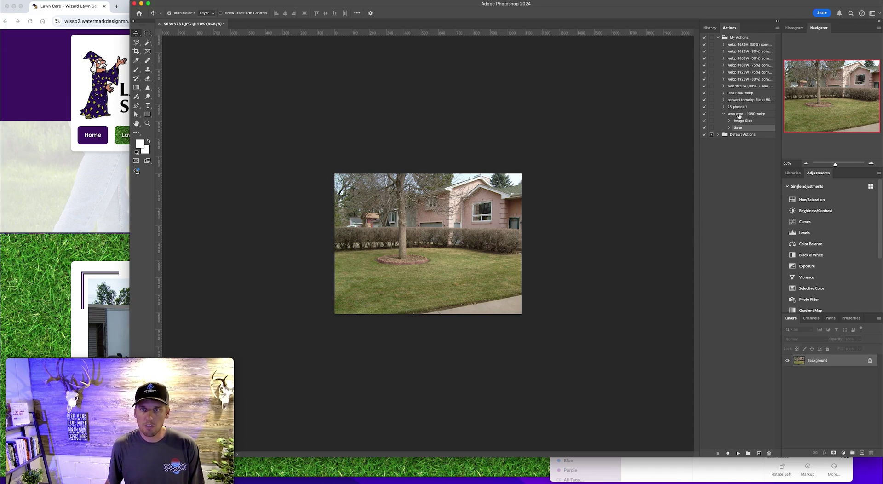
click(740, 114)
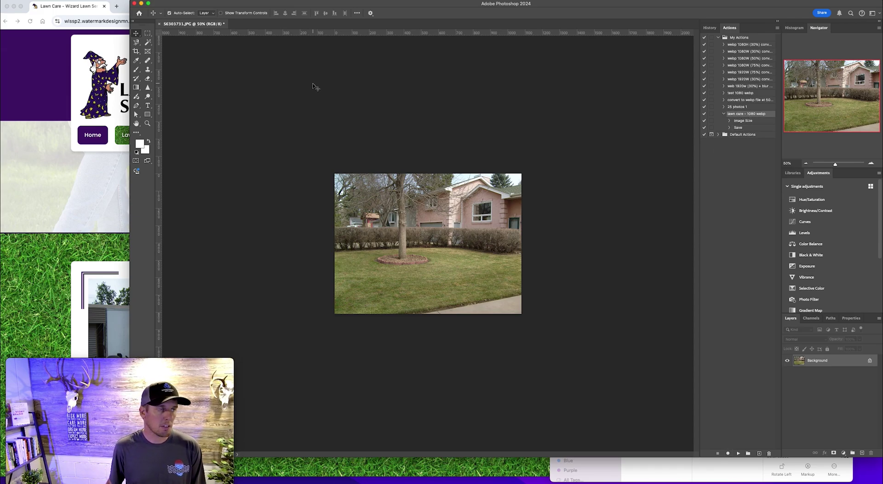
- In Batch, use the lawn care - 1080 webp action on the source photo folder
click(64, 1)
mouse_move(74, 150)
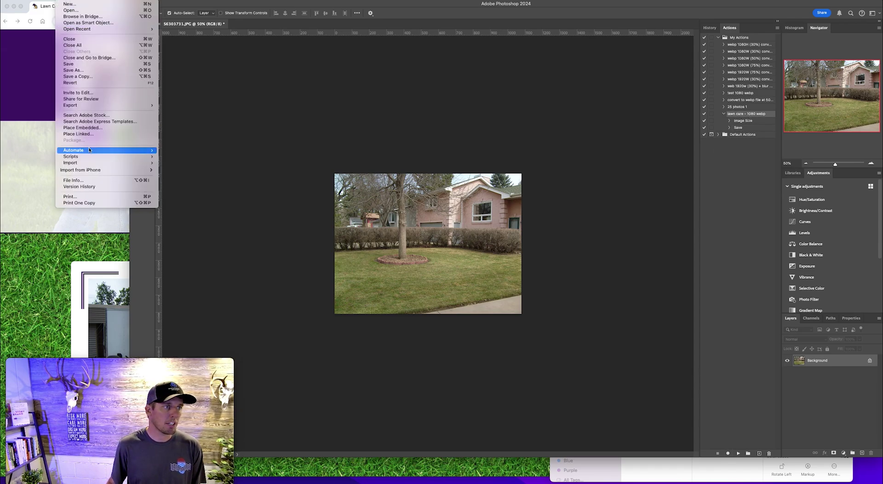
click(207, 151)
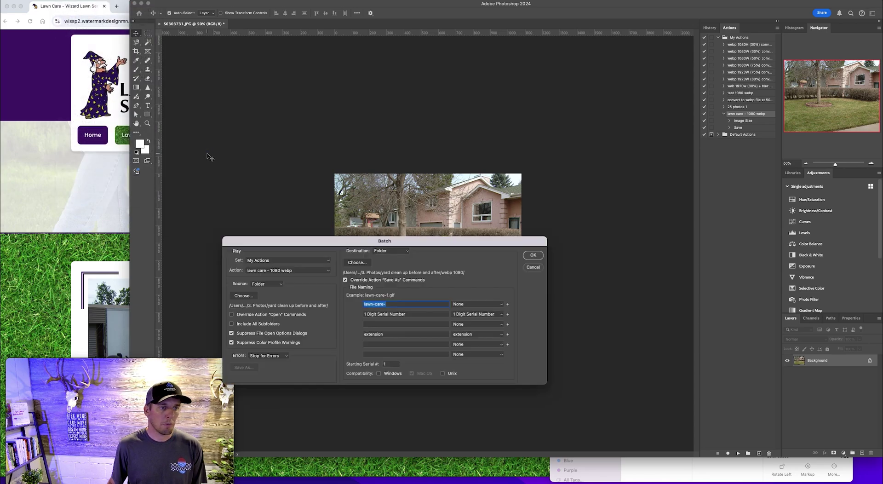
click(317, 273)
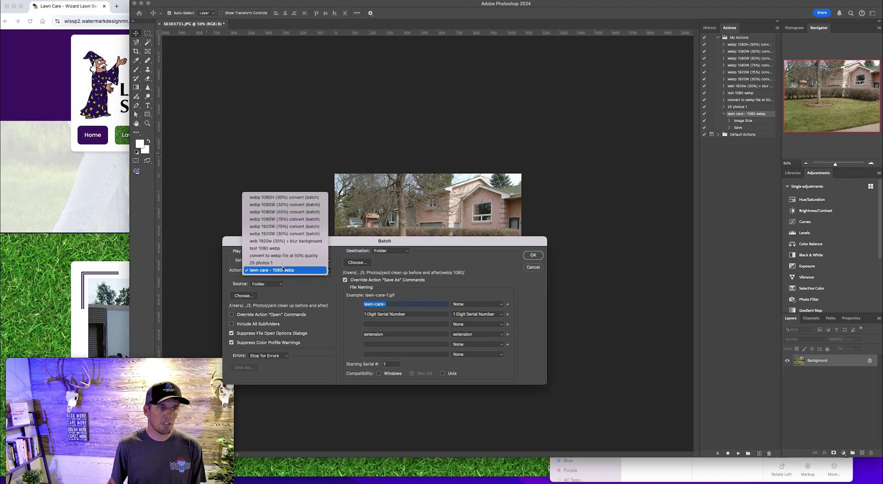
click(307, 284)
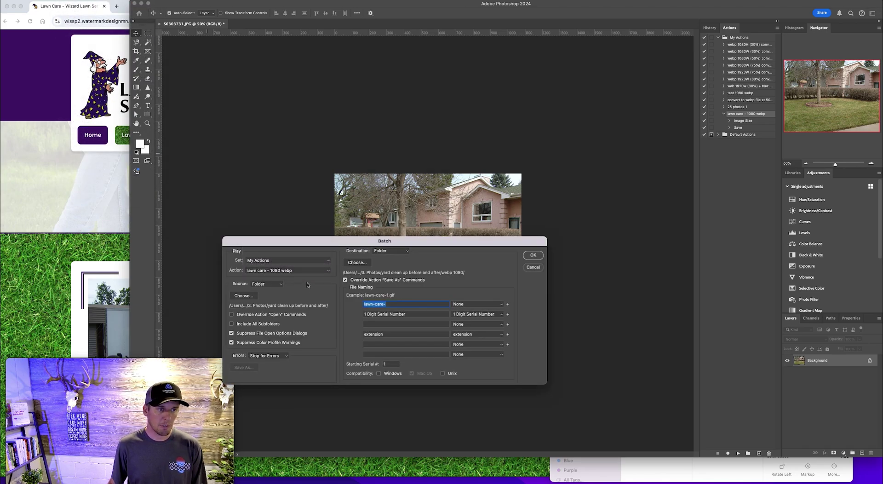
click(251, 298)
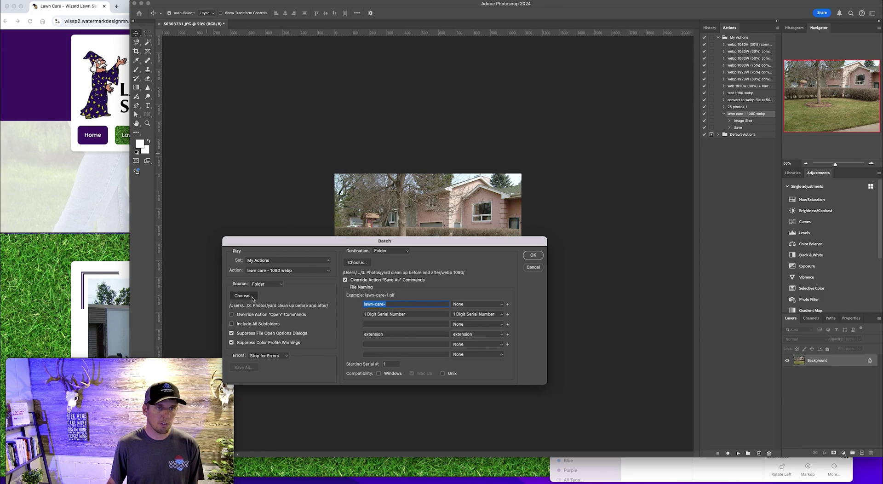
scroll(654, 94, left, 1)
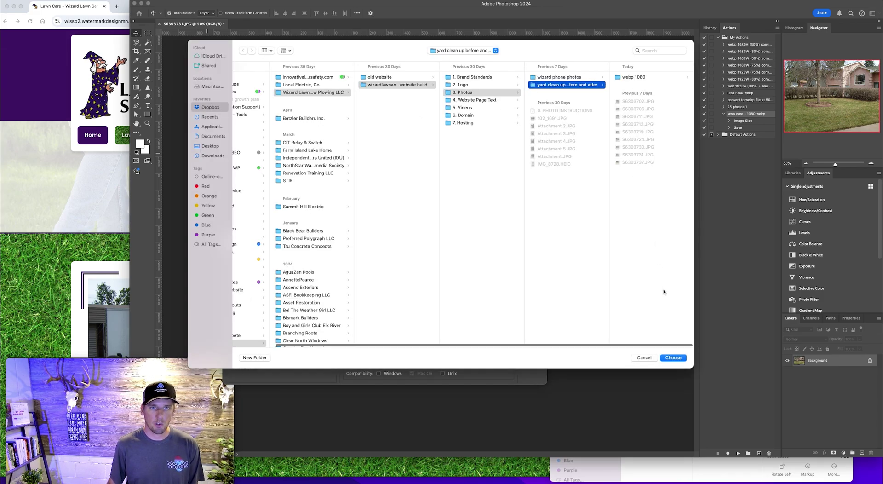
click(672, 358)
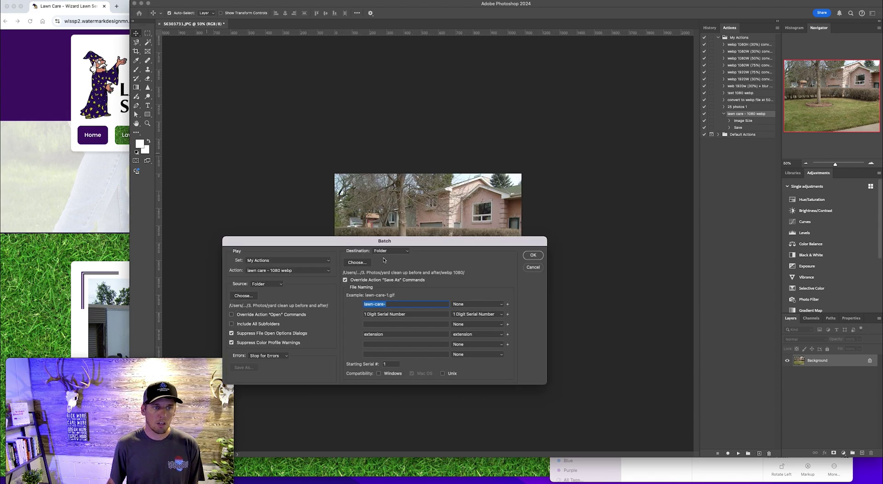
- Set webp 1080 as destination with lawn-care- serial naming and run the batch
click(396, 252)
click(396, 251)
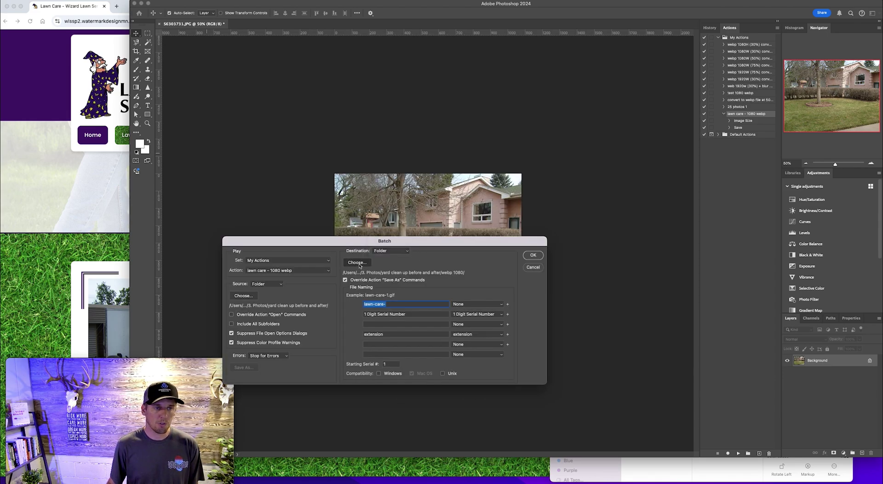
click(369, 264)
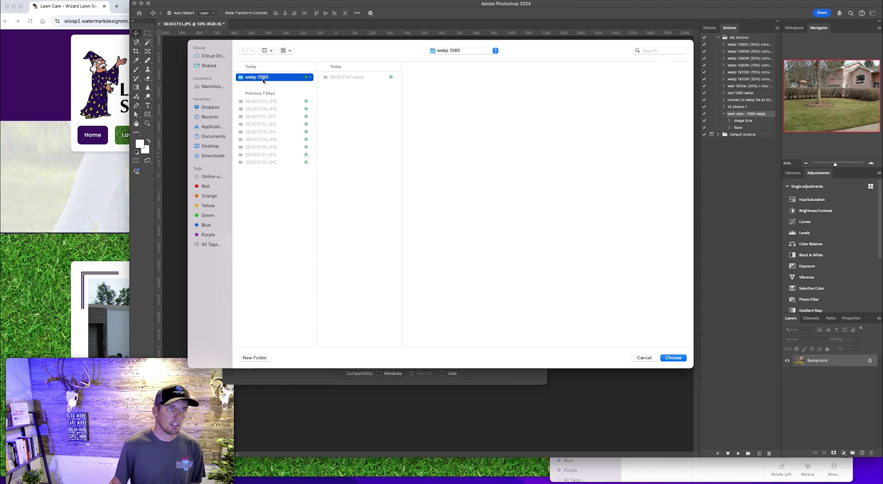
click(673, 359)
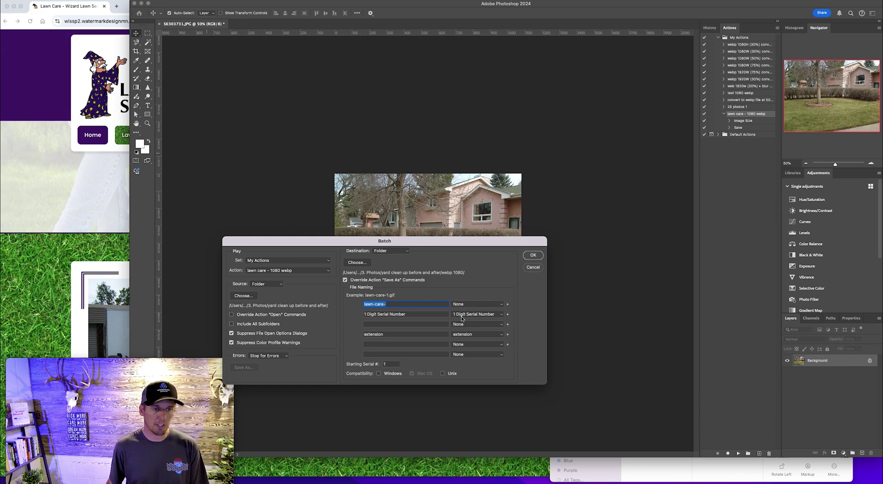
click(539, 257)
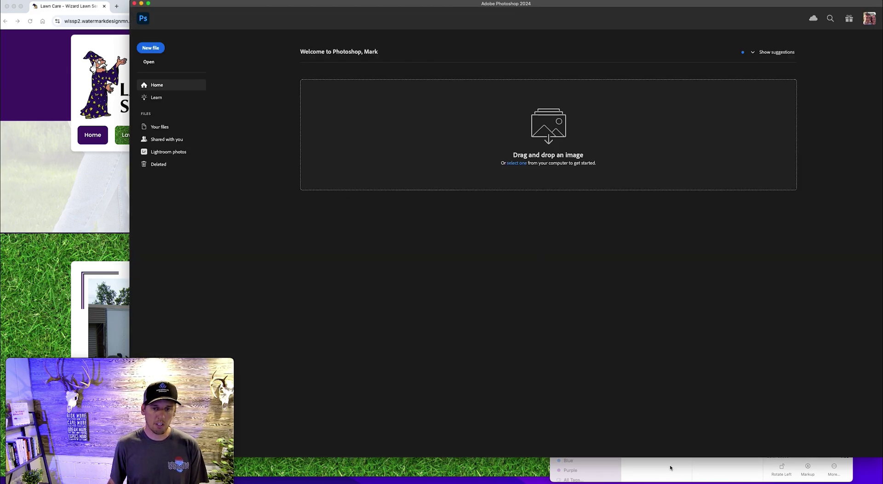
- Centre the Finder window and check the original S6303702.JPG's 2.7 MB size
click(670, 468)
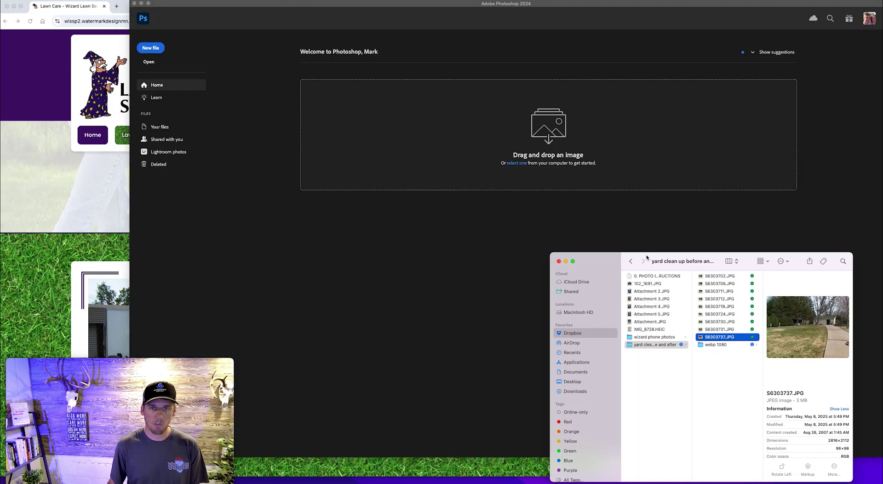
drag(646, 258, 417, 160)
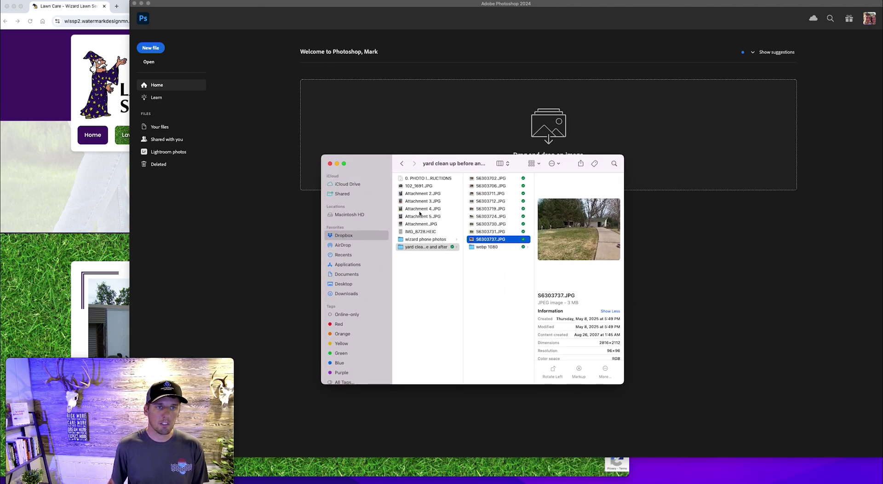
click(499, 179)
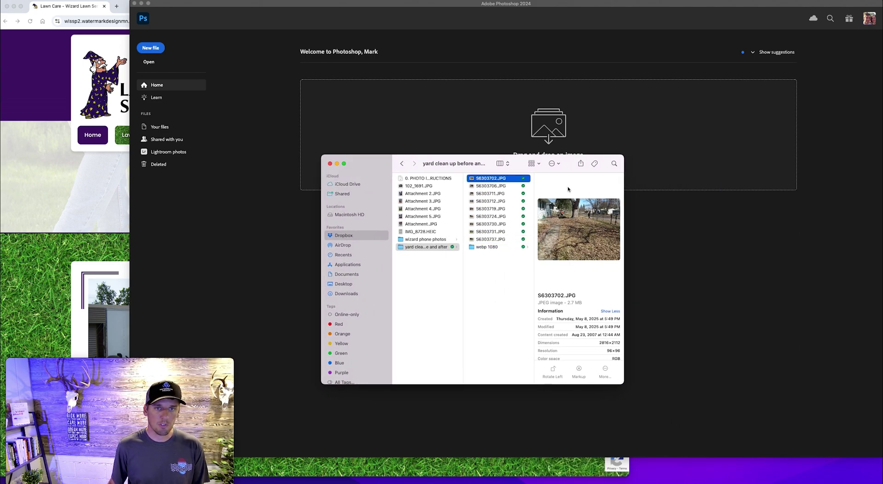
drag(585, 302, 549, 309)
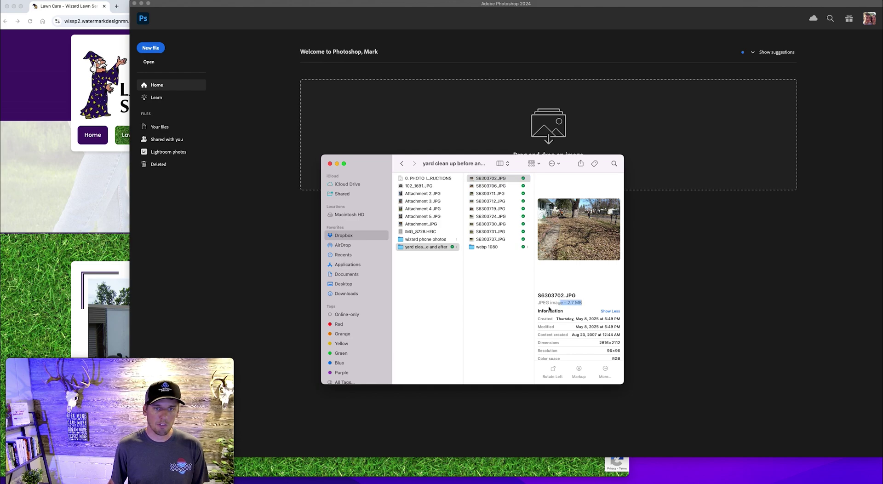
- Preview lawn-care-1 to lawn-care-4.webp in webp 1080, noting the 237 KB size
click(502, 248)
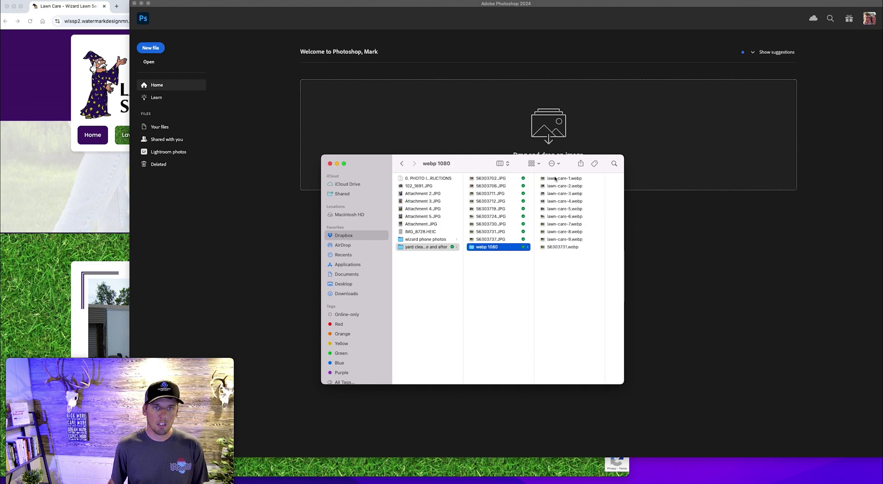
key(Right)
drag(590, 296, 572, 297)
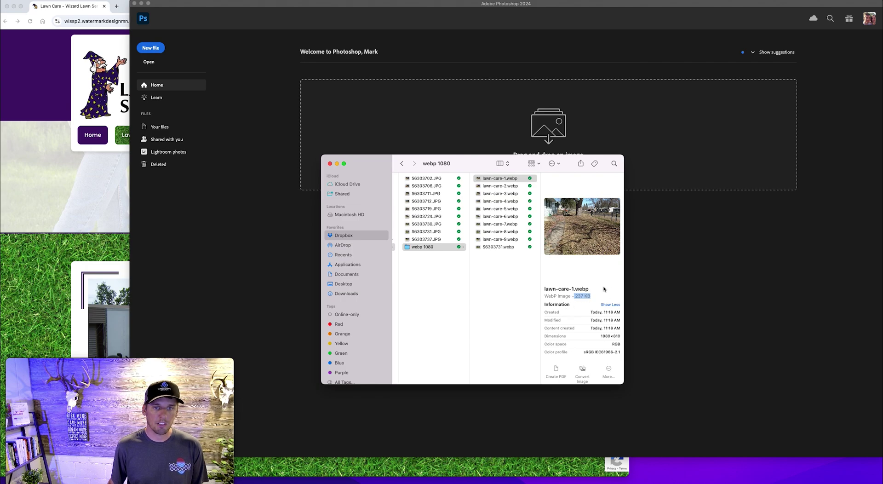
click(507, 188)
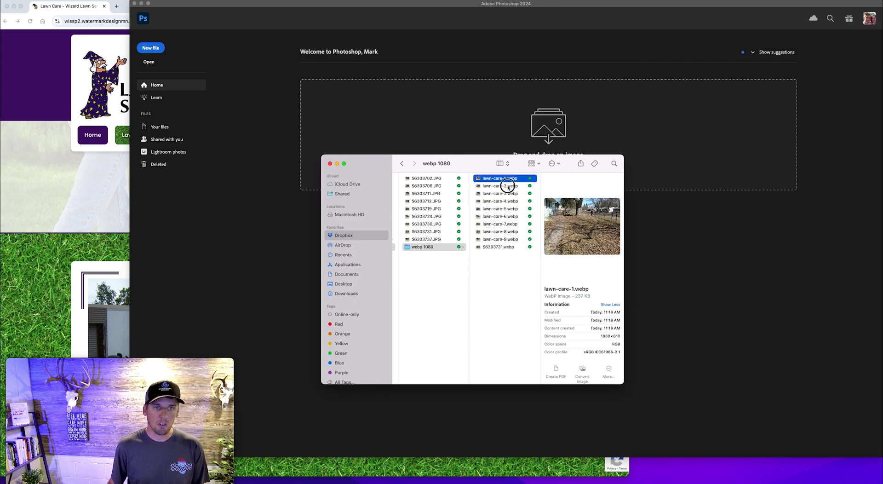
click(506, 196)
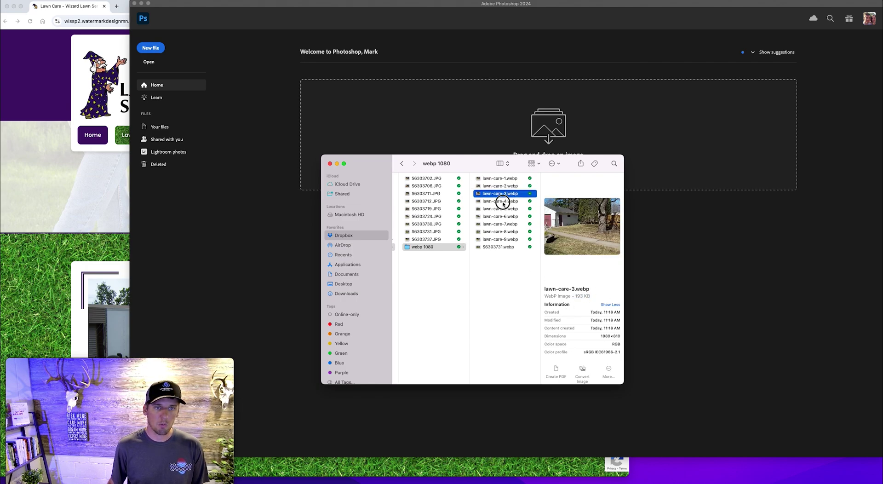
click(500, 202)
- Compare original S6303706.JPG with lawn-care-1 and lawn-care-5.webp
click(439, 186)
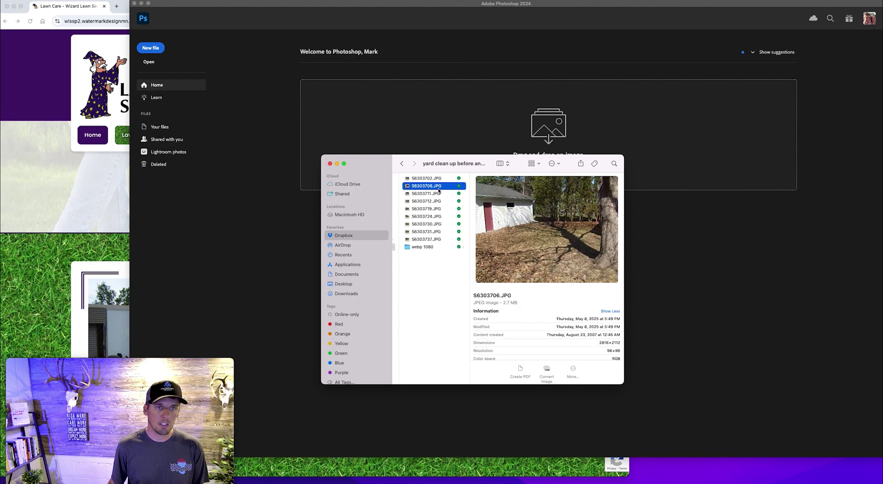
click(440, 248)
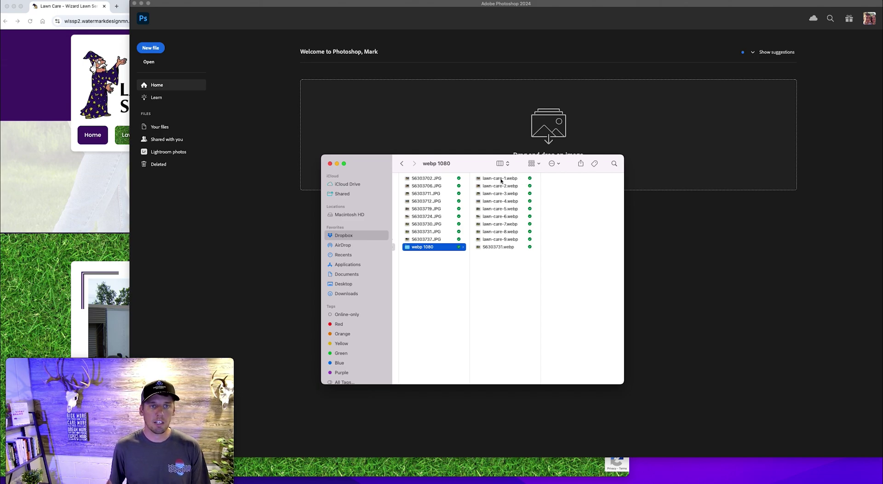
click(505, 179)
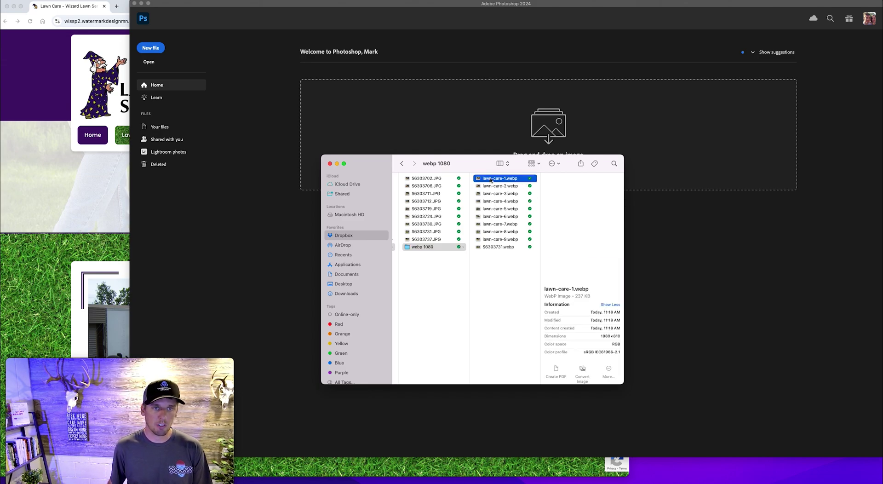
click(497, 211)
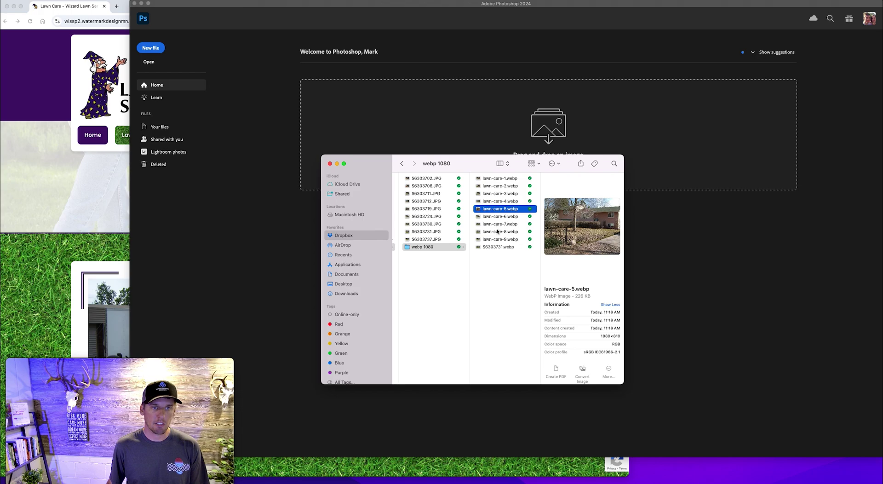
- Bring the Wizard lawn care page forward in Chrome and scroll to its eight-photo Our Gallery
click(104, 233)
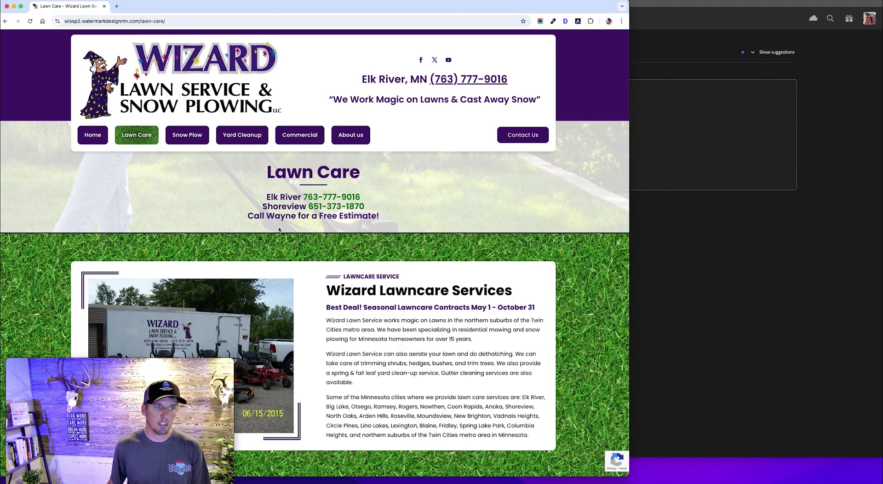
scroll(388, 209, down, 2)
scroll(388, 209, down, 10)
scroll(388, 210, down, 10)
scroll(285, 259, up, 2)
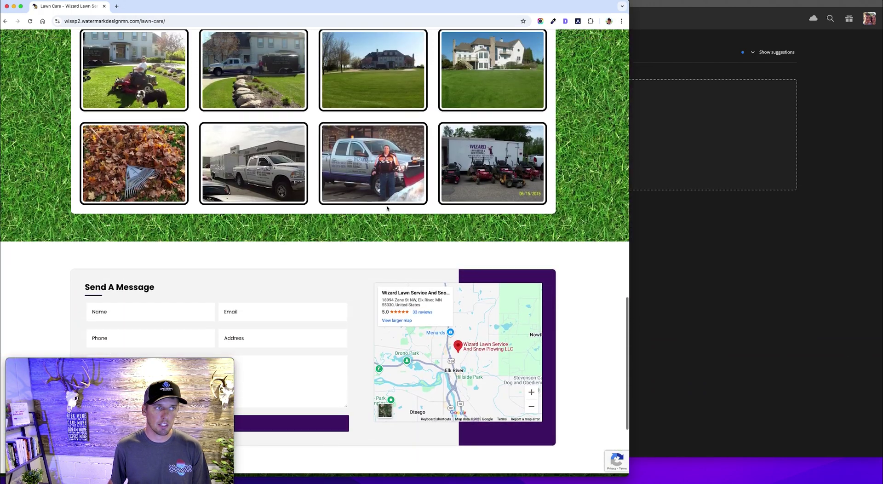
scroll(285, 259, up, 2)
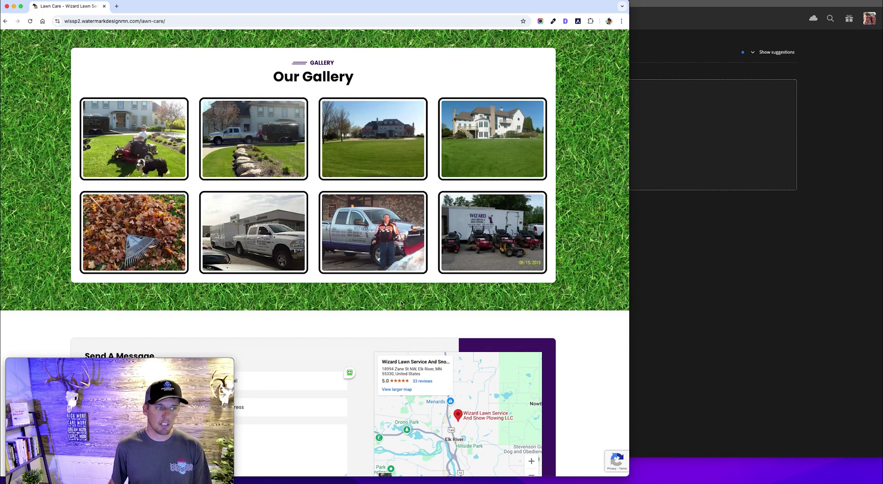
click(232, 359)
drag(232, 359, 646, 63)
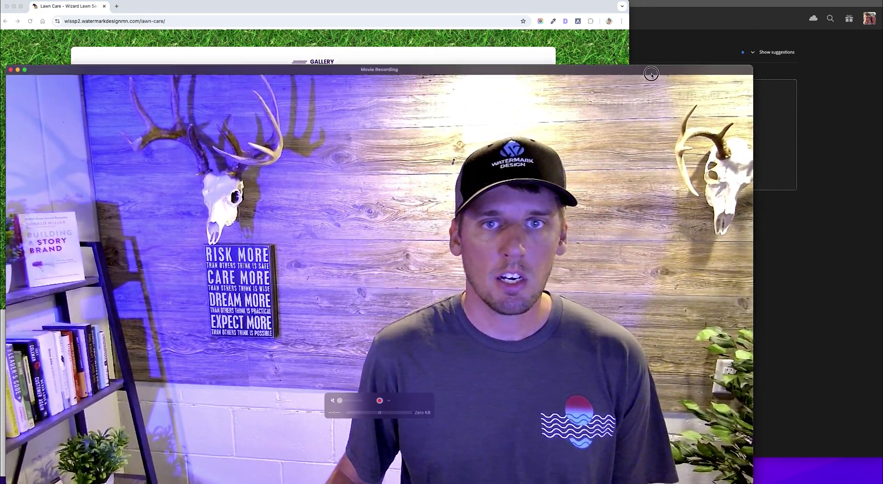
drag(651, 73, 702, 24)
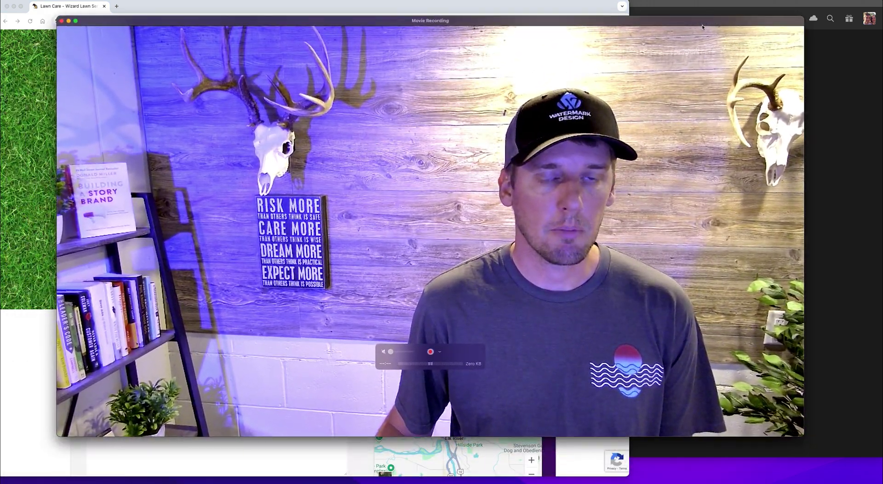